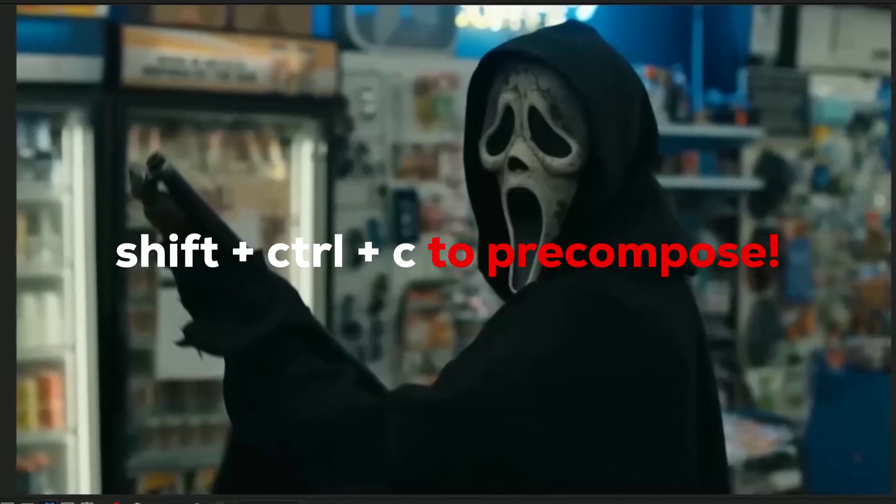
- Precompose the clips and duplicate the Comp 9 layer with the current time at 0:00:01:13
right_click(468, 469)
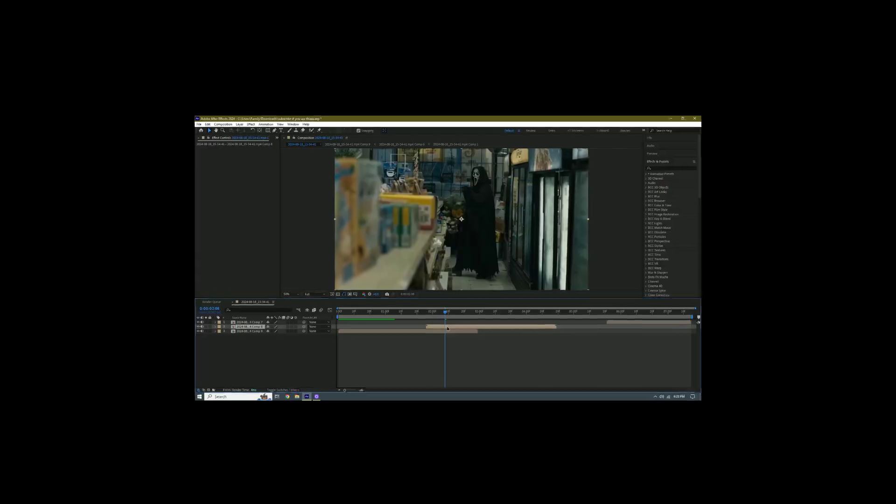
left_click_drag(447, 284, 429, 288)
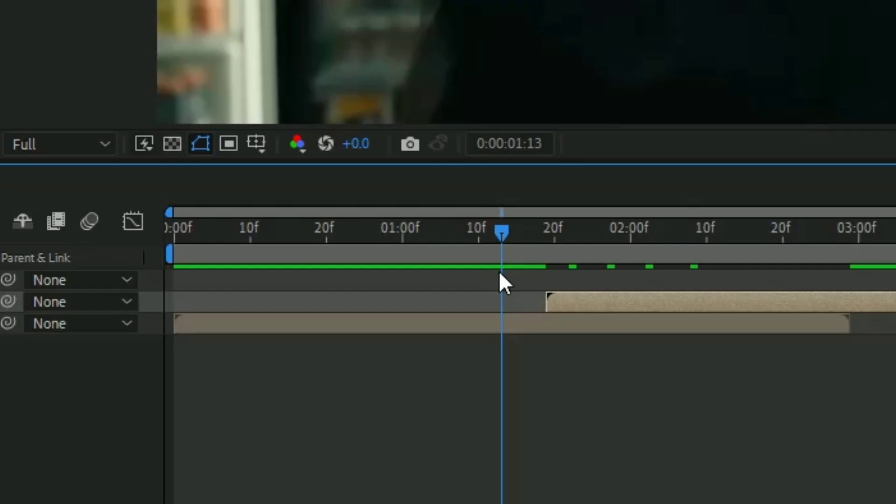
left_click(512, 325)
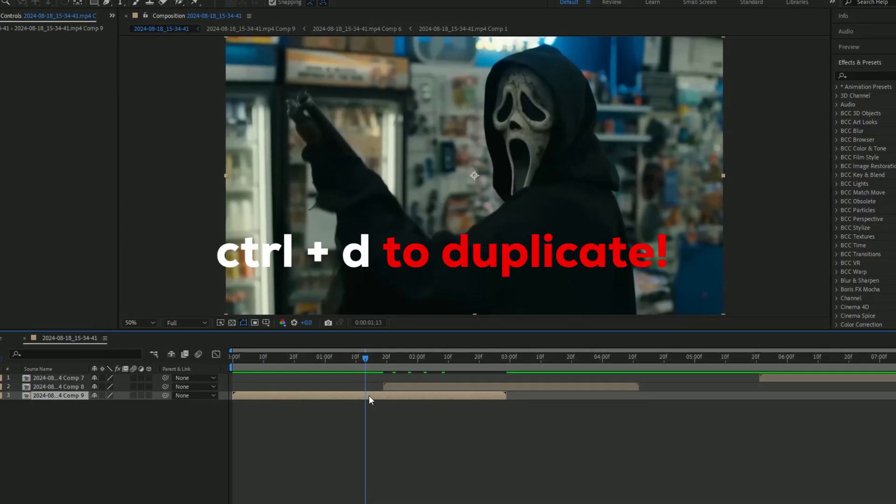
key("ctrl+d")
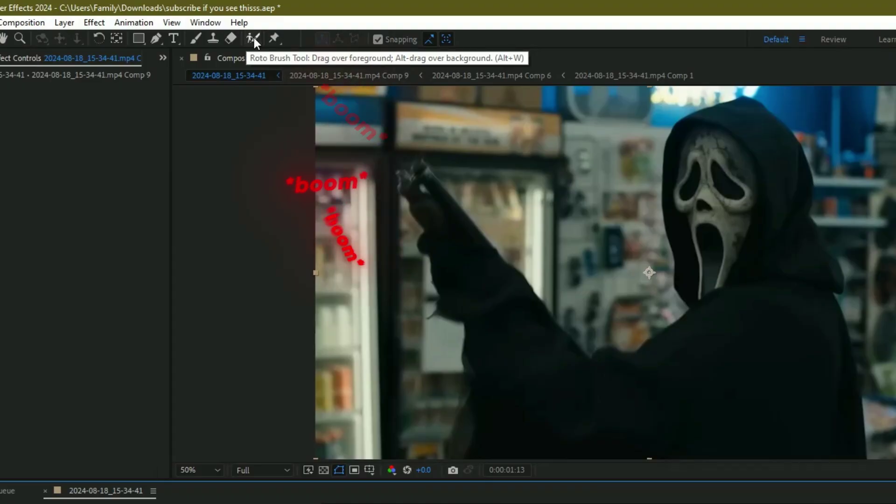
- Isolate the masked figure and its raised arm with the Roto Brush on the upper Comp 9 layer, and return to the composition
left_click(439, 164)
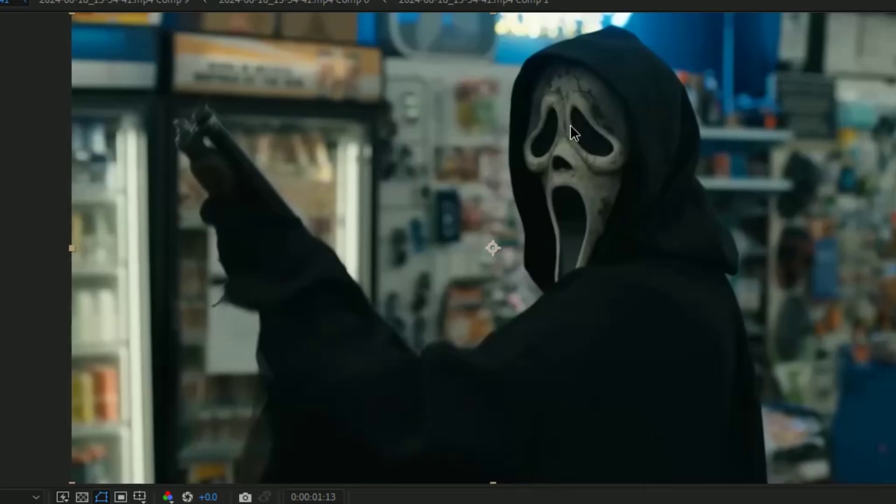
double_click(571, 125)
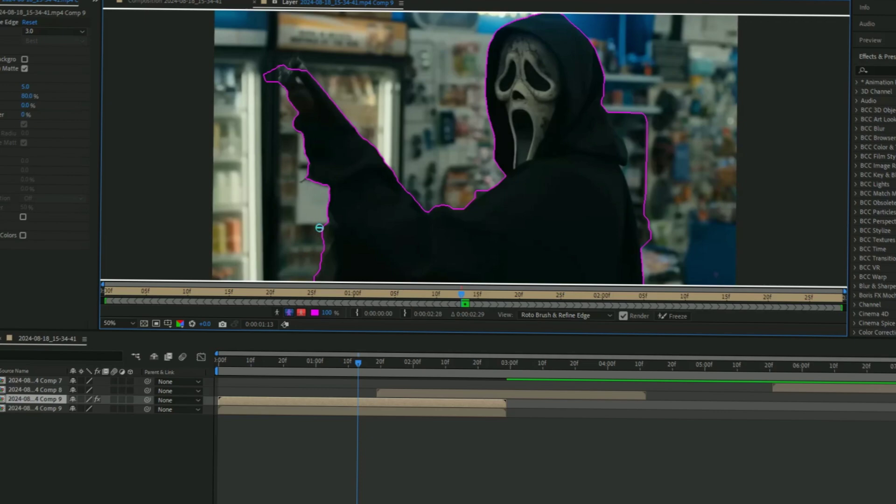
left_click_drag(637, 96, 659, 239)
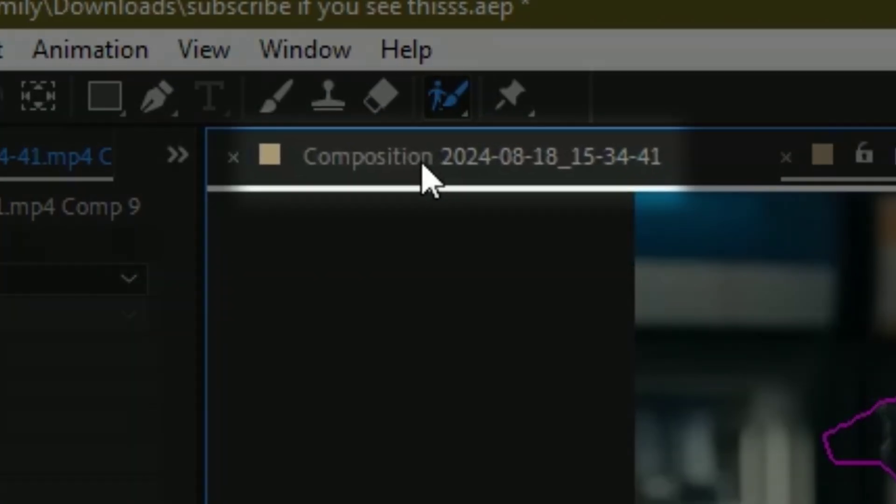
left_click(203, 39)
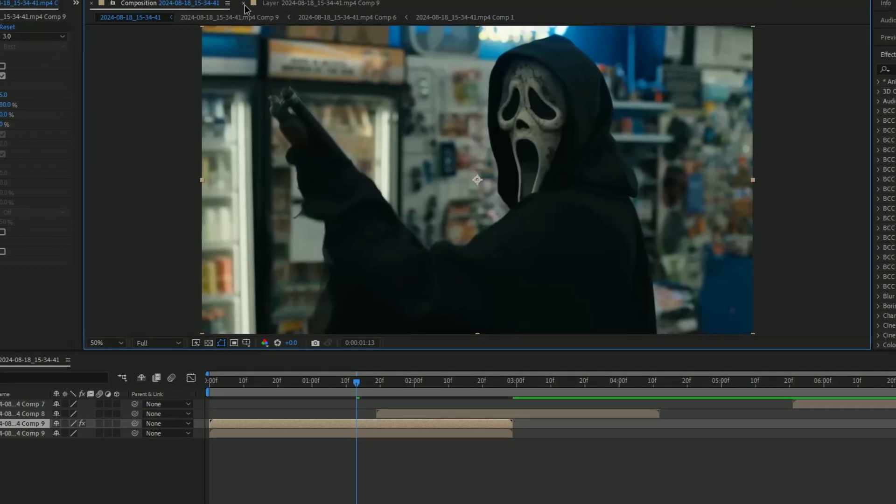
- Preview the composition from an earlier frame and hide the lower Comp 9 layer to examine the figure's cutout
left_click_drag(355, 385, 156, 387)
key("space")
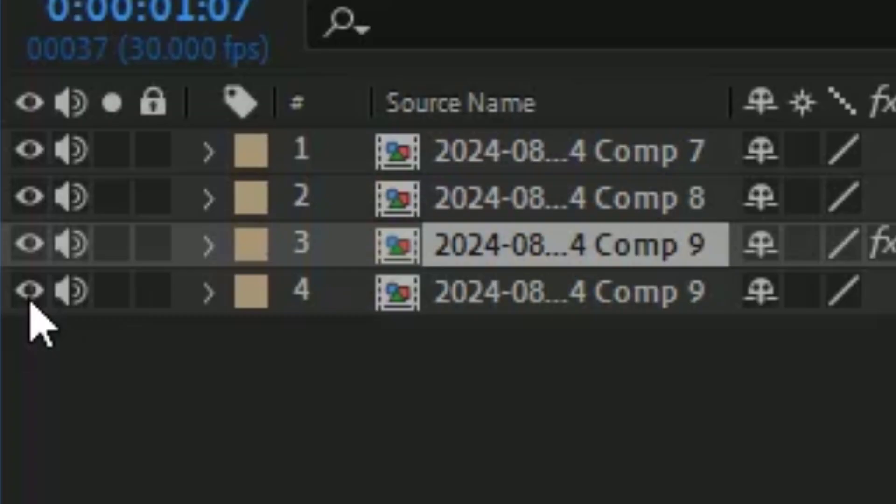
left_click(29, 290)
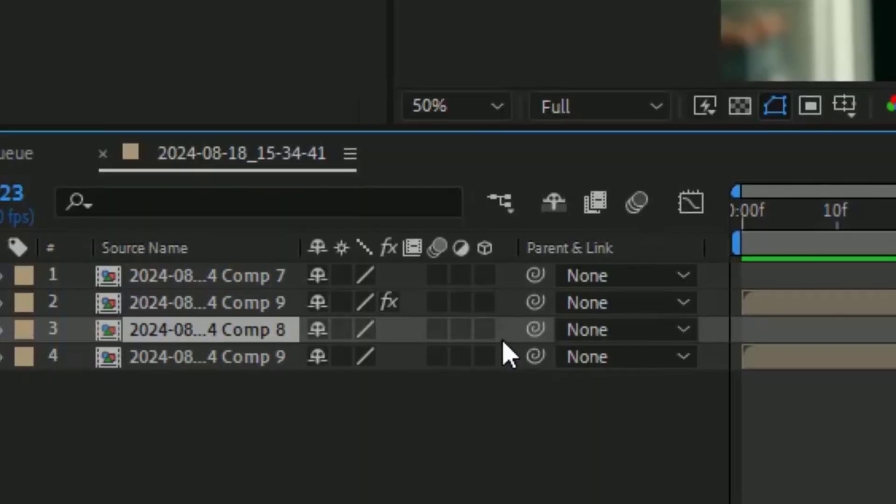
- Make both Comp 9 layers and the Comp 8 layer 3D, and add a null object above them
left_click(486, 297)
left_click_drag(487, 297, 486, 345)
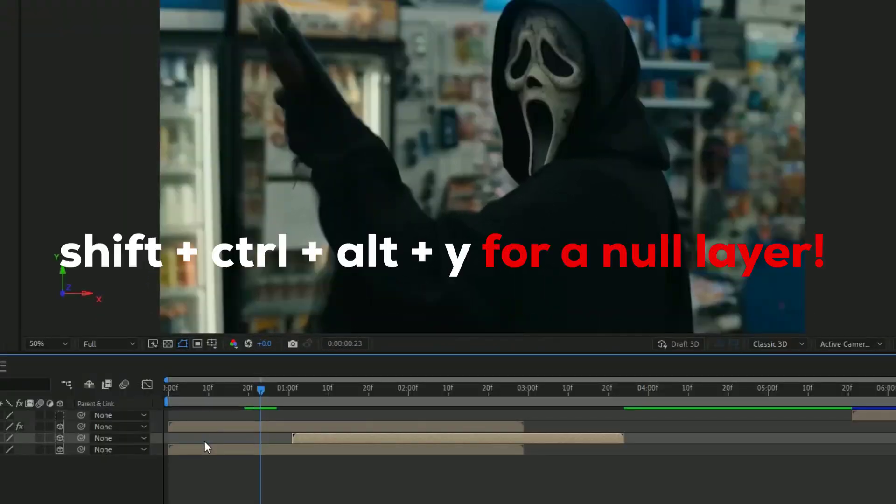
key("ctrl+alt+shift+y")
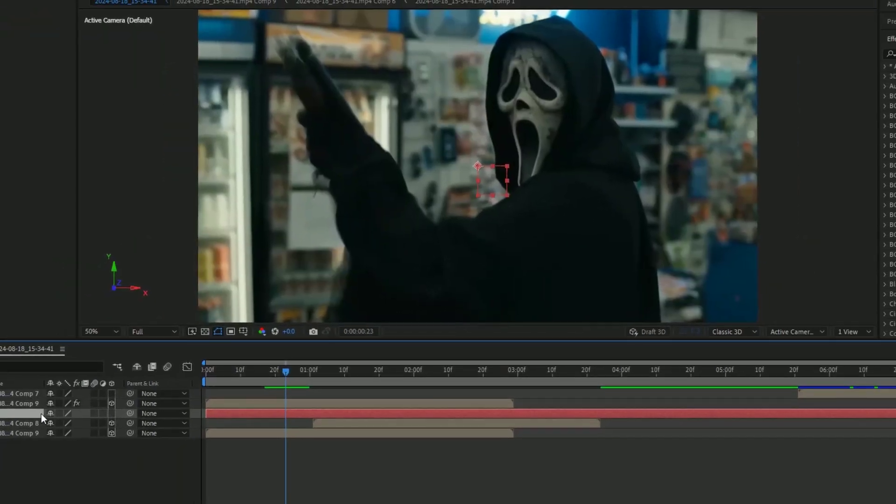
left_click_drag(19, 418, 9, 412)
- Cut the null layer at 0:00:03:24 and parent both Comp 9 layers and the Comp 8 layer to Null 1
left_click_drag(220, 276, 219, 276)
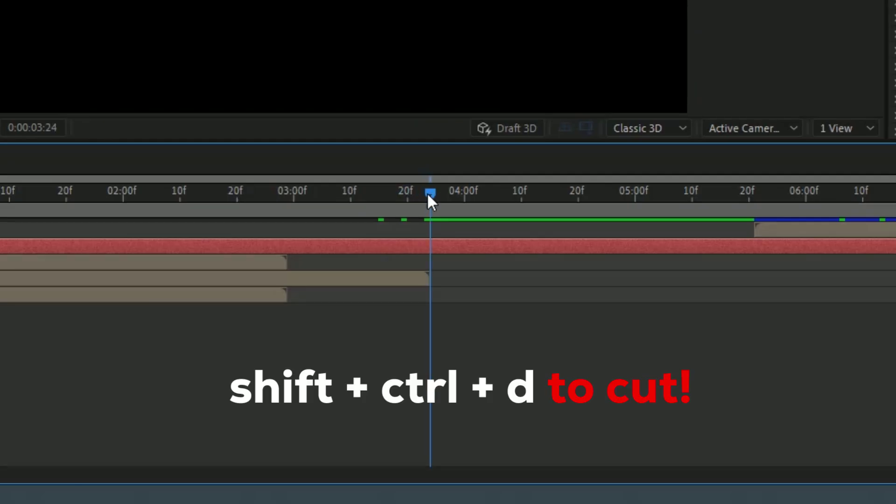
key("ctrl+shift+d")
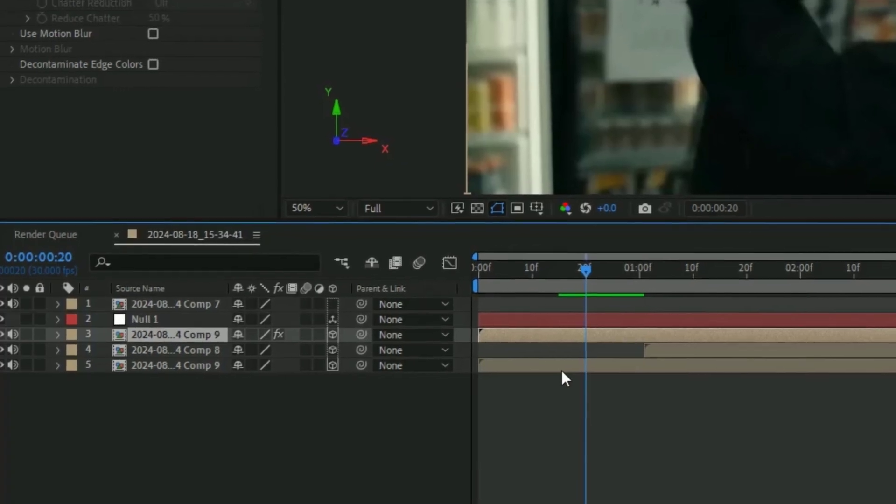
left_click(111, 438, "shift")
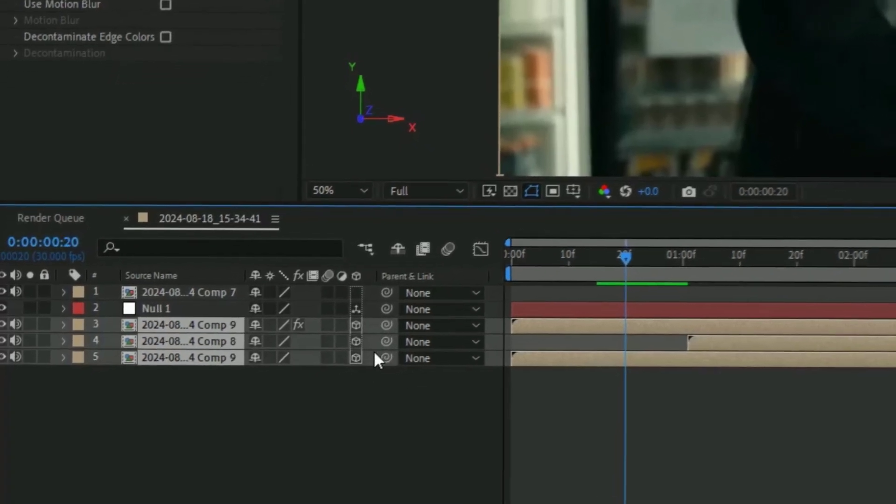
left_click_drag(387, 326, 271, 330)
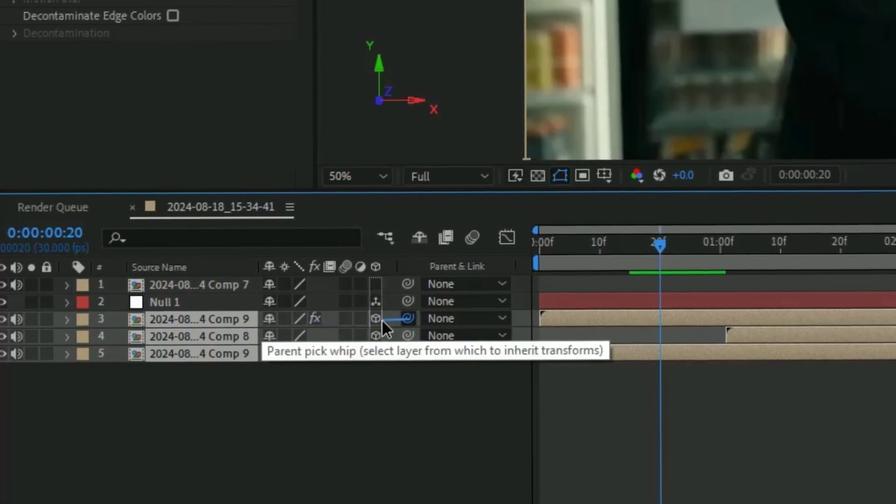
left_click_drag(382, 318, 186, 296)
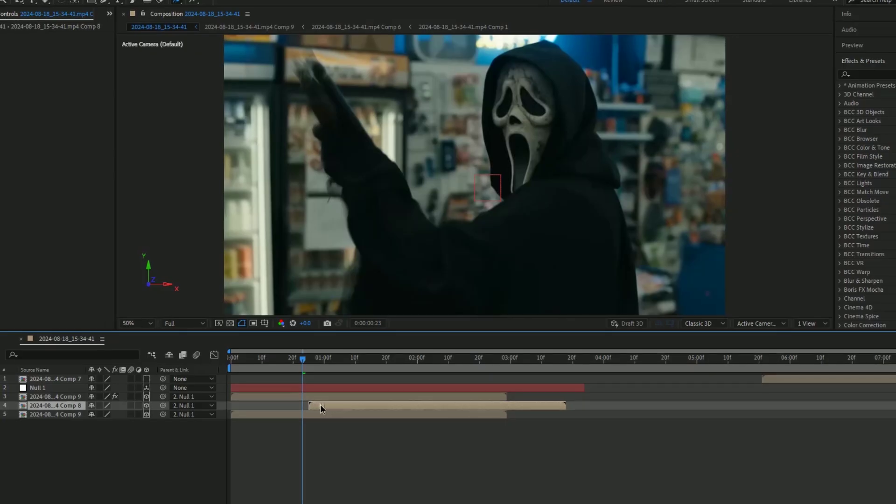
- Move the Comp 8 layer to start at the beginning of the timeline and give it a blue label
left_click_drag(320, 405, 246, 405)
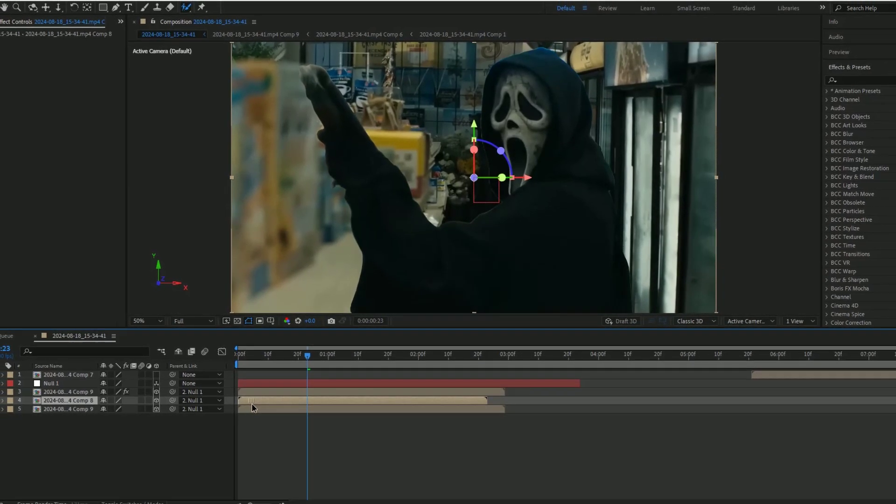
left_click(10, 401)
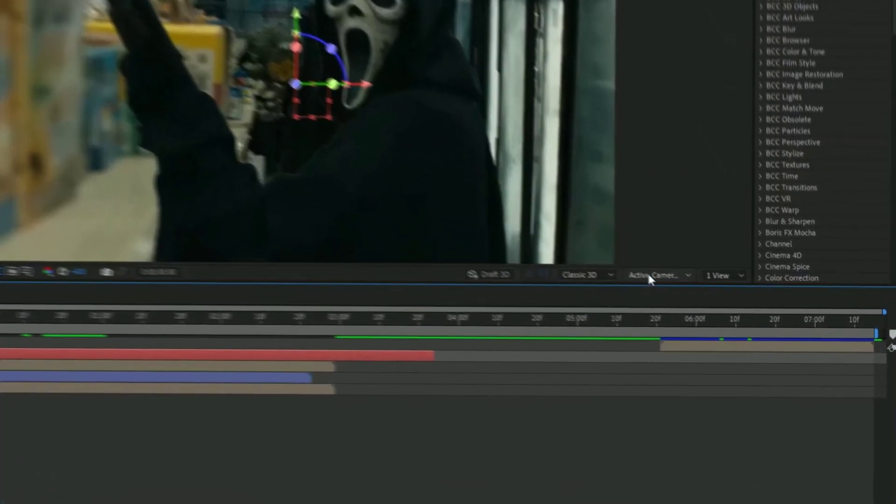
- In Custom View 1, set the upper Comp 9 layer's Z position to -245, and return to the Active Camera view
left_click(712, 311)
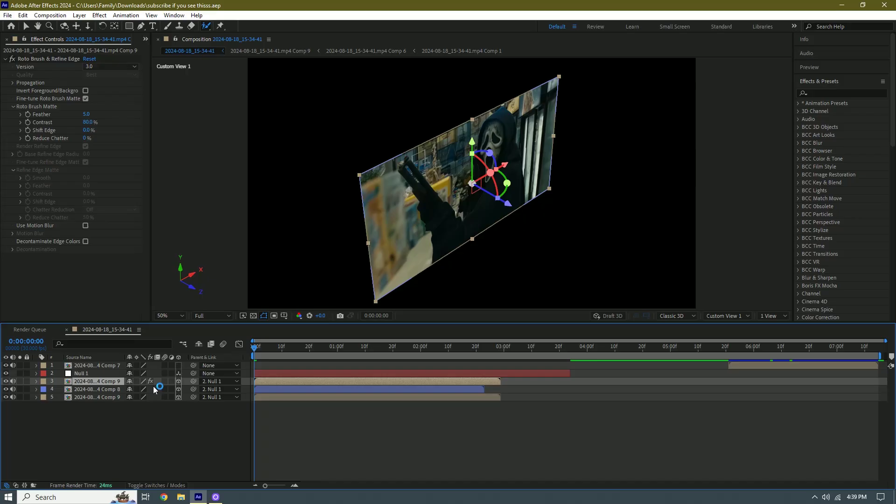
key("p")
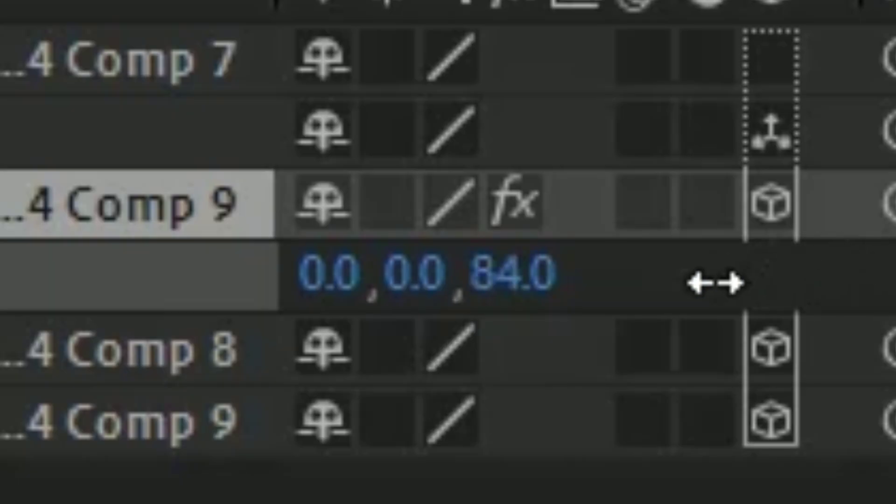
left_click_drag(716, 283, 0, 333)
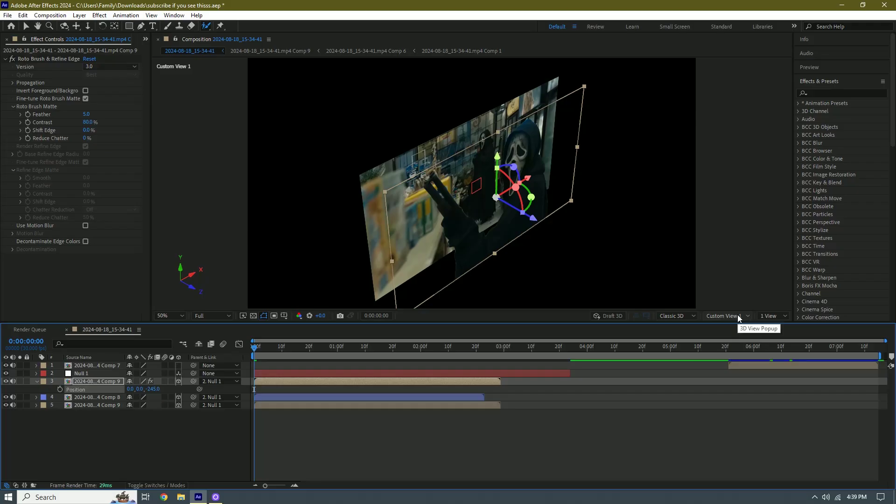
left_click(738, 316)
left_click(490, 226)
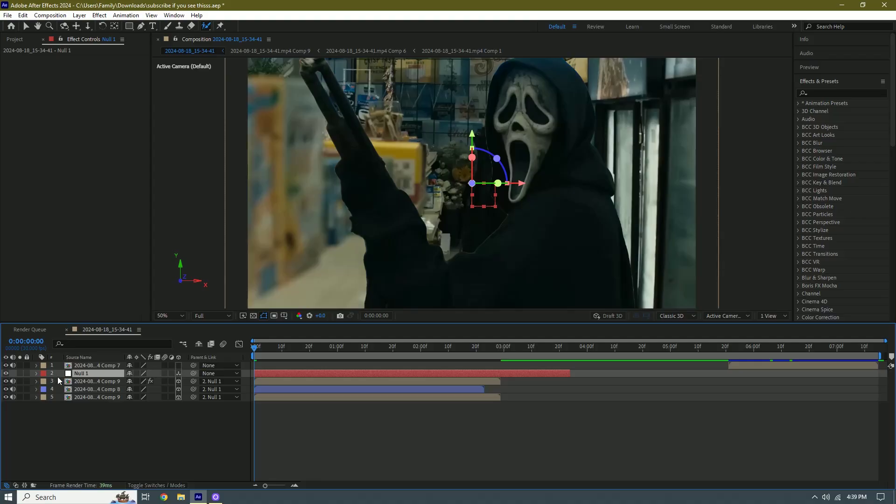
- Keyframe Null 1's scale from 177% at the first frame to 100% at about 0:00:02:22
key("s")
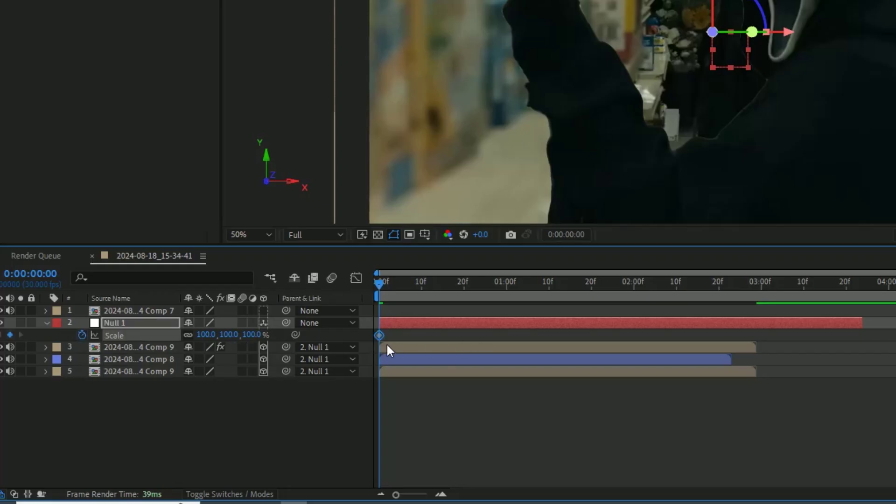
left_click_drag(727, 347, 728, 348)
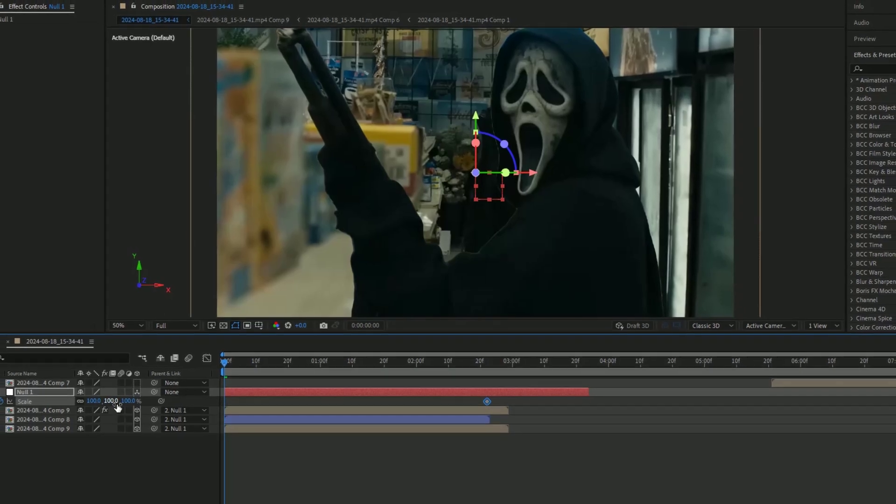
left_click_drag(233, 335, 275, 335)
mouse_move(152, 398)
left_mouse_down()
mouse_move(208, 397)
mouse_move(158, 398)
left_mouse_up()
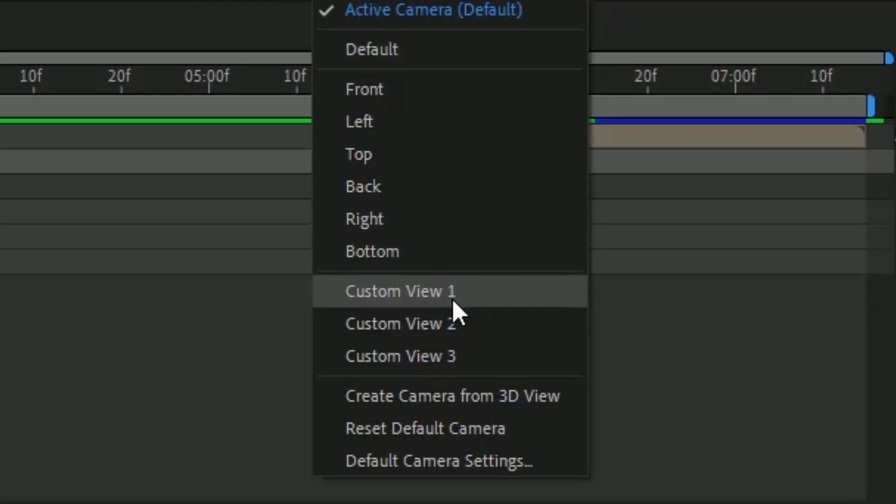
- Using Custom View 1 as a check, set the Z position of both Comp 9 layers to -873
left_click(453, 301)
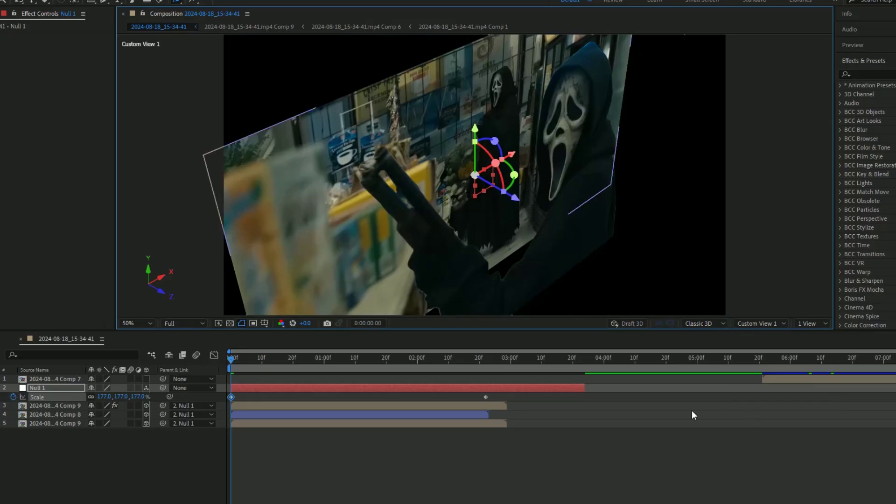
left_click(253, 405)
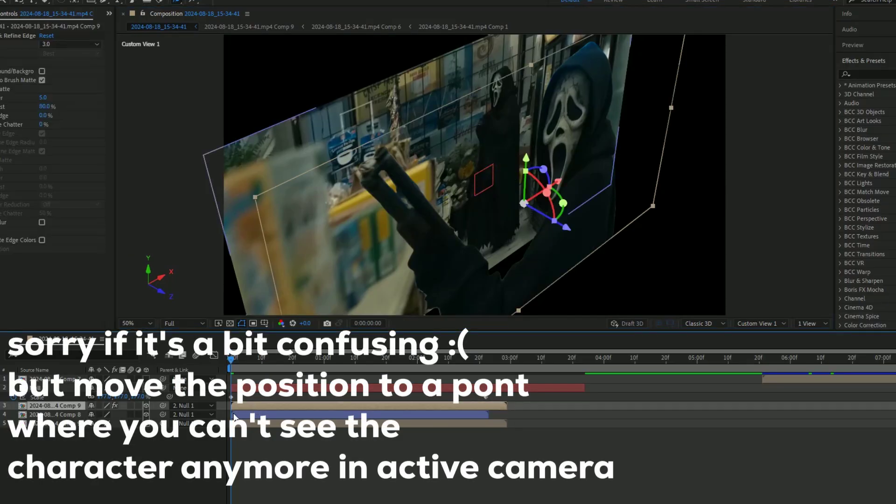
left_click_drag(118, 415, 2, 415)
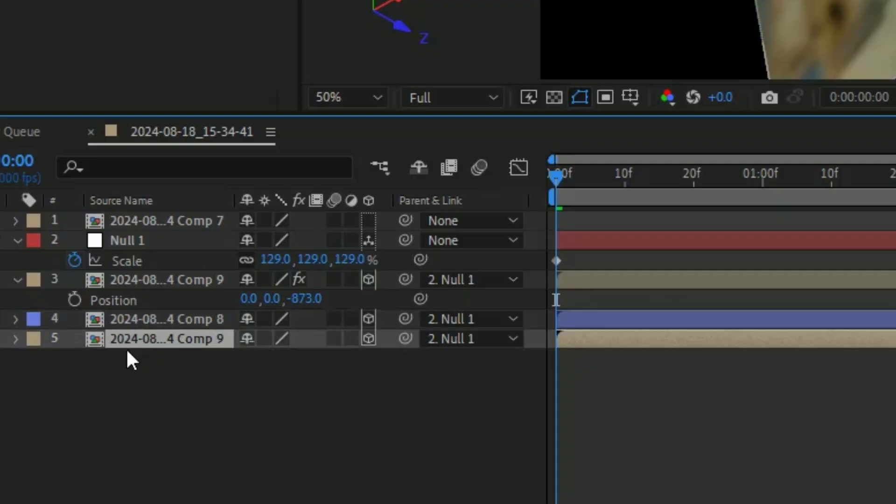
key("p")
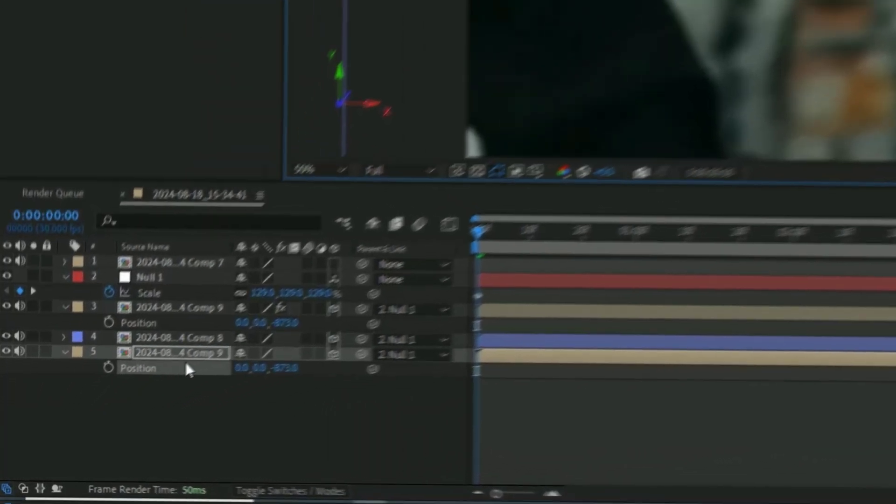
- Fade in the lower Comp 9 layer with opacity keyframes, from about 0:00:00:22 to 100% at 0:00:01:29
key("t")
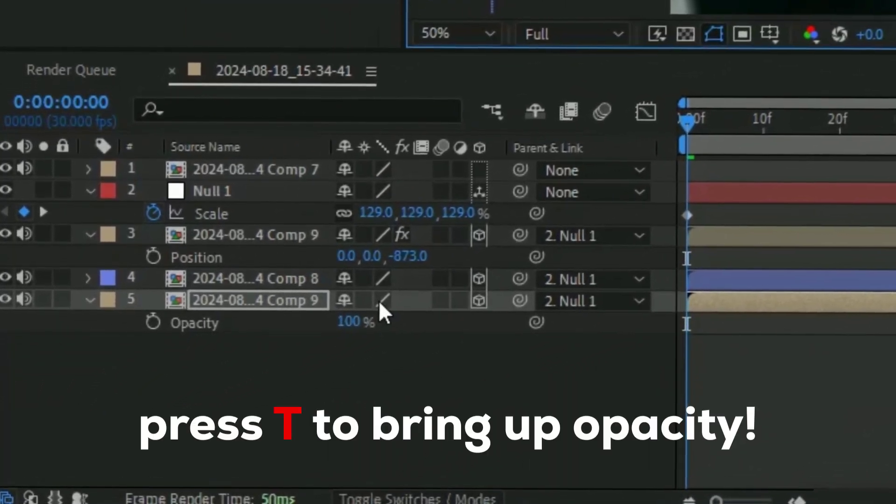
left_click_drag(359, 322, 210, 321)
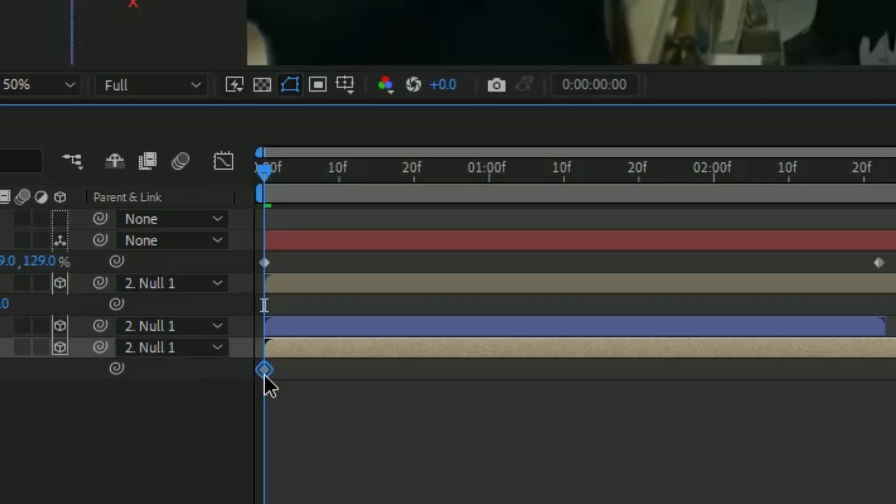
left_click_drag(264, 372, 428, 369)
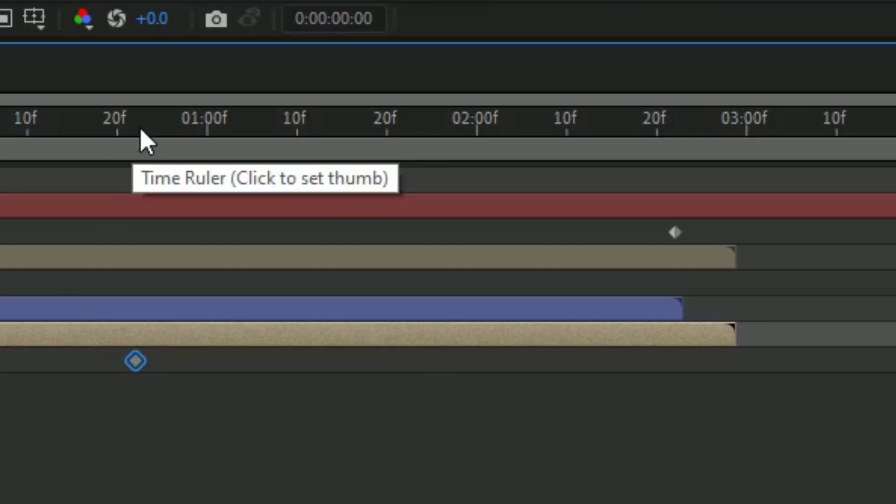
left_click_drag(449, 180, 467, 182)
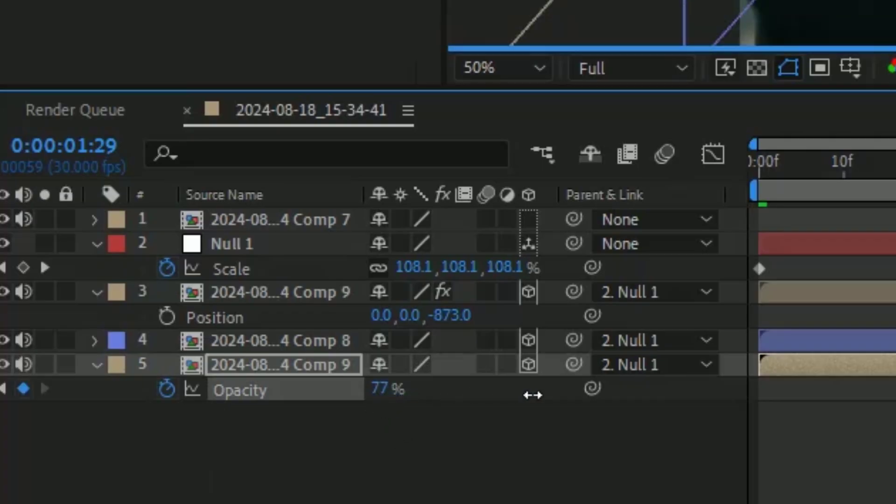
left_click_drag(532, 396, 584, 396)
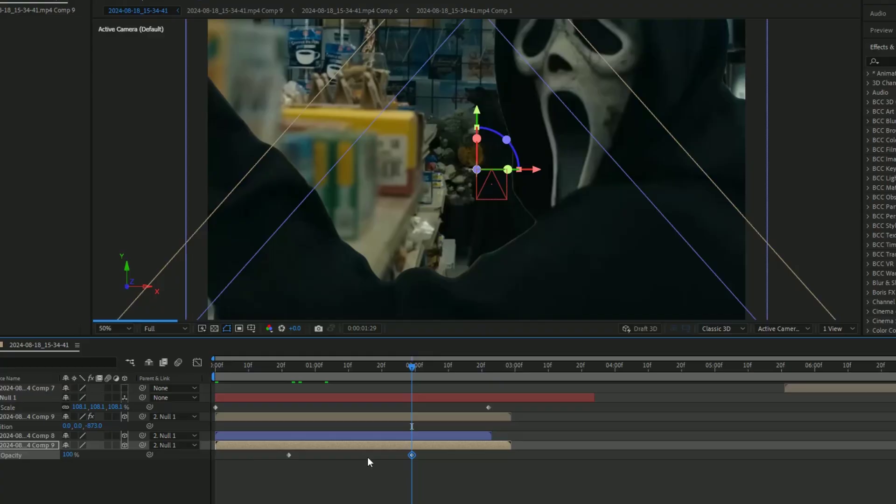
- Apply Easy Ease to both of Null 1's scale keyframes
left_click(321, 377)
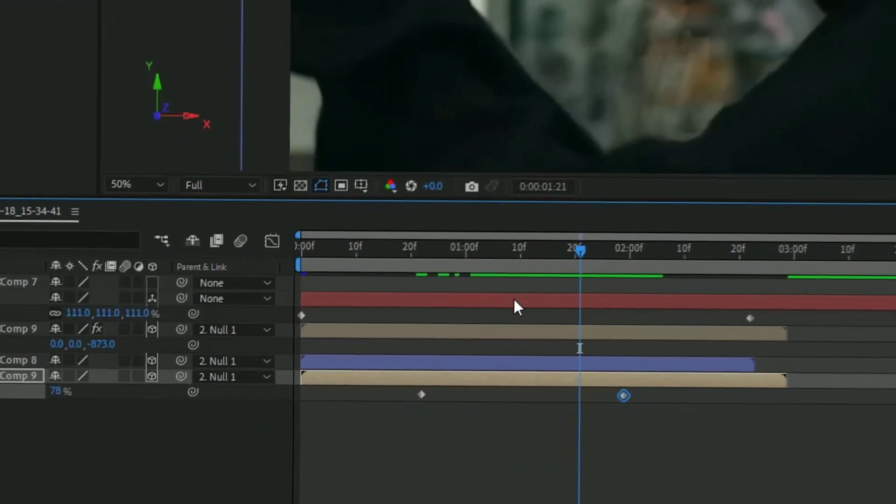
left_click(386, 339)
left_click(203, 325)
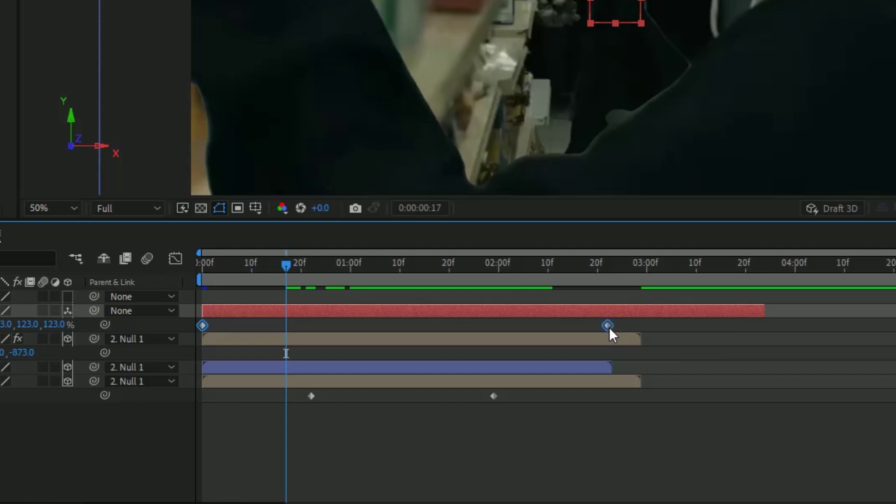
key("F9")
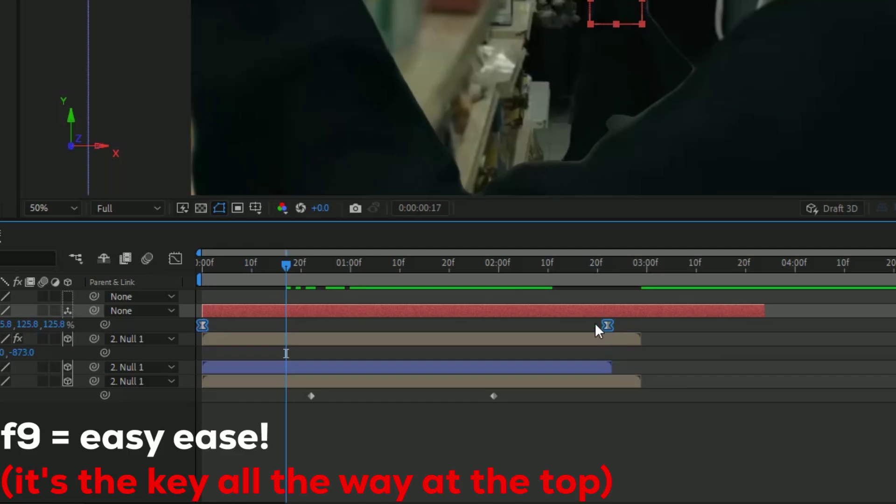
- Shape Null 1's scale speed graph into a steep dip around 0:00:01:13 by pulling both ease handles toward the middle
left_click(221, 353)
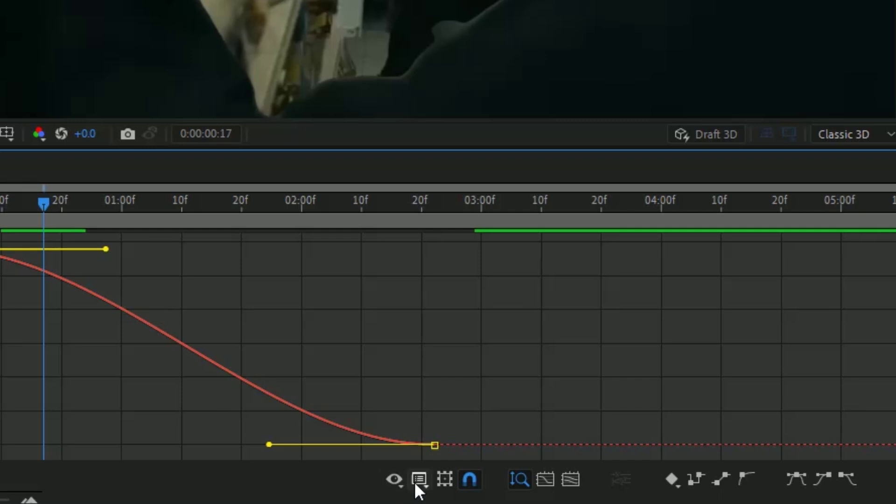
left_click(417, 481)
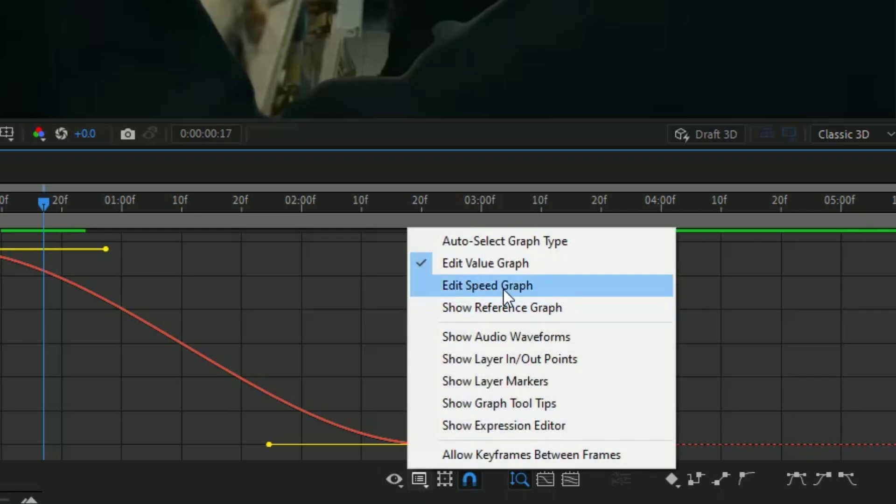
left_click(503, 287)
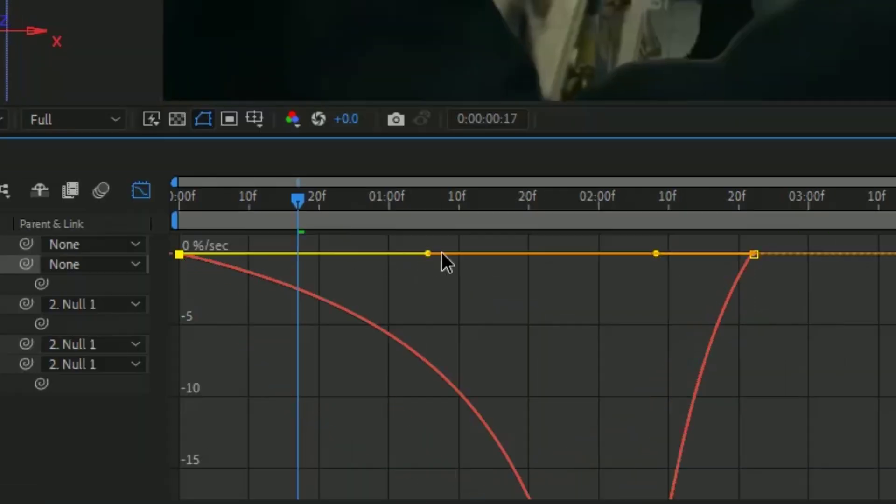
left_click_drag(441, 252, 442, 254)
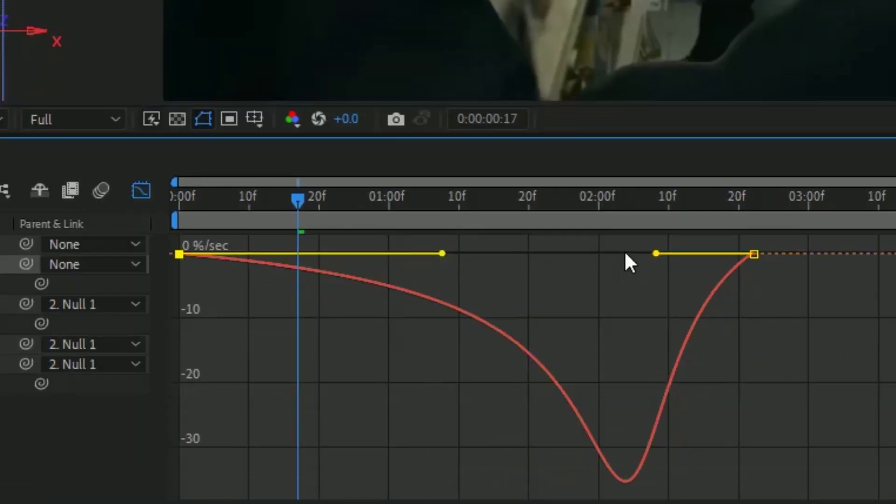
left_click_drag(656, 253, 519, 254)
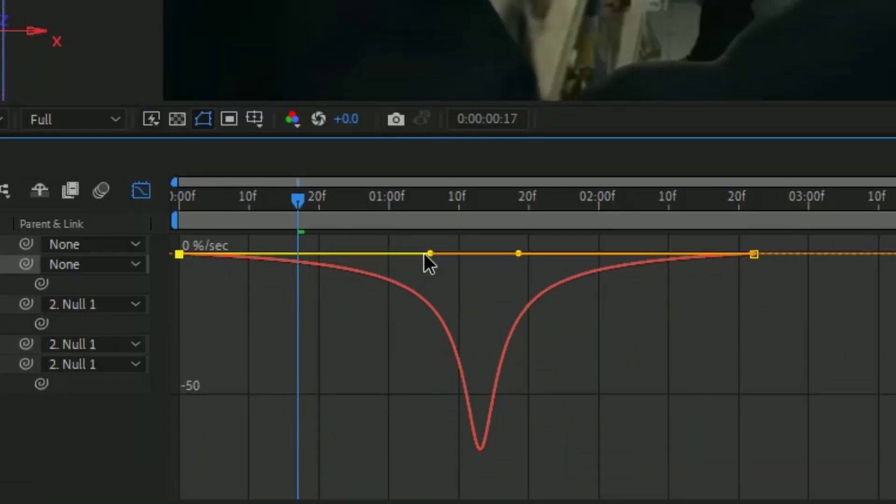
left_click_drag(424, 253, 423, 251)
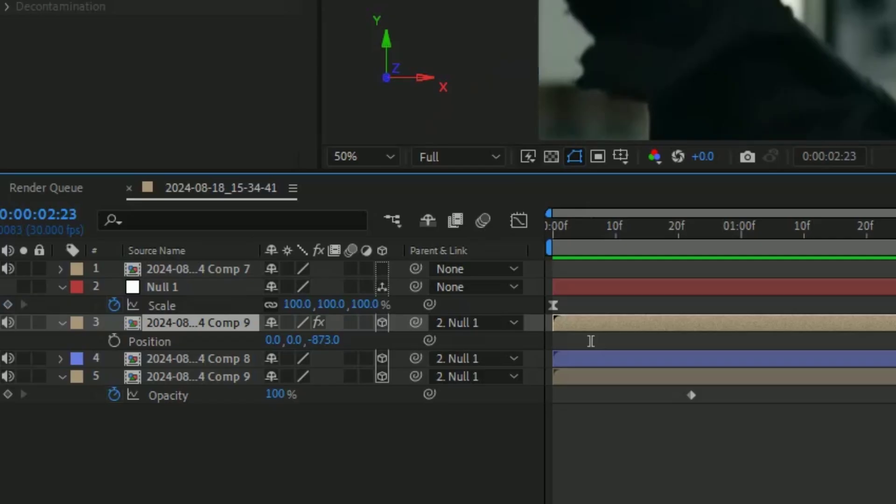
- Keyframe the upper Comp 9 layer's Z position from the first frame to 0:00:02:22, with an eased speed peak around 0:00:00:16
left_click(114, 342)
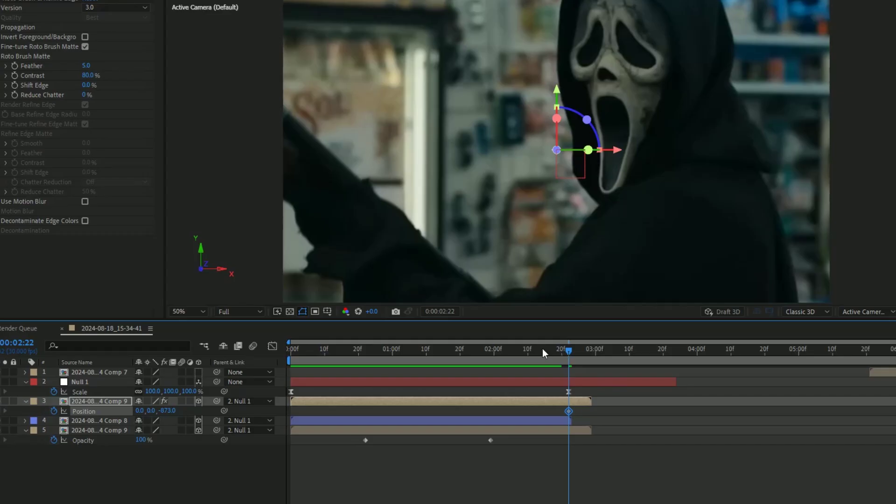
left_click_drag(690, 288, 429, 303)
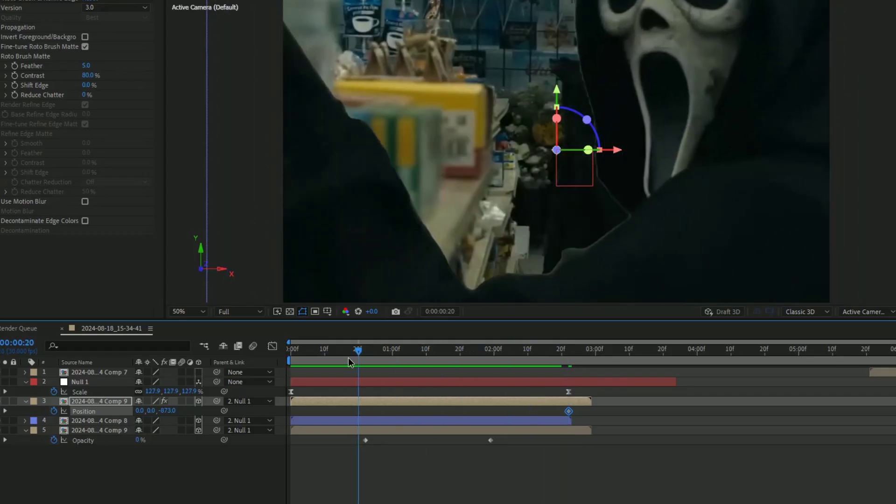
left_click(348, 357)
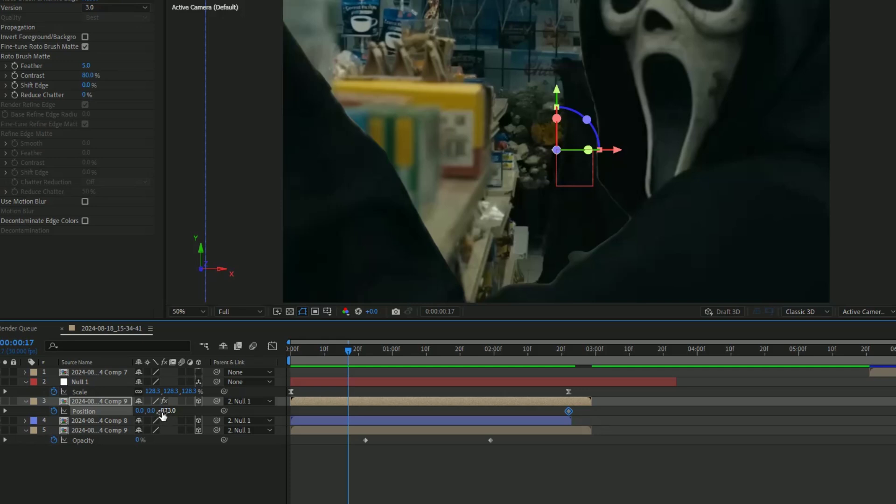
left_click_drag(143, 411, 4, 418)
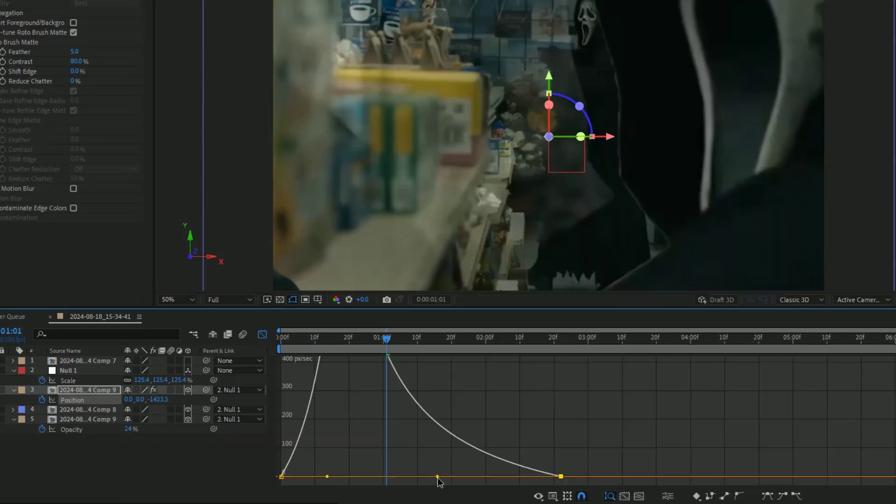
left_click_drag(387, 340, 307, 359)
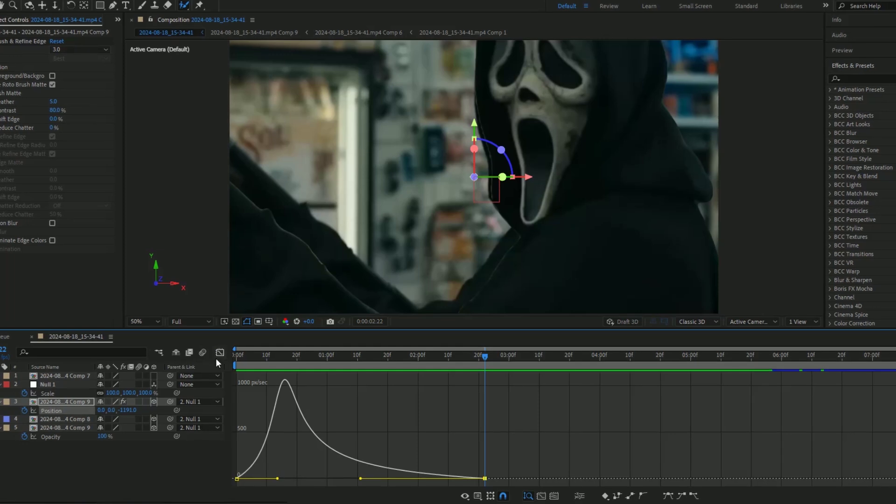
left_click(217, 354)
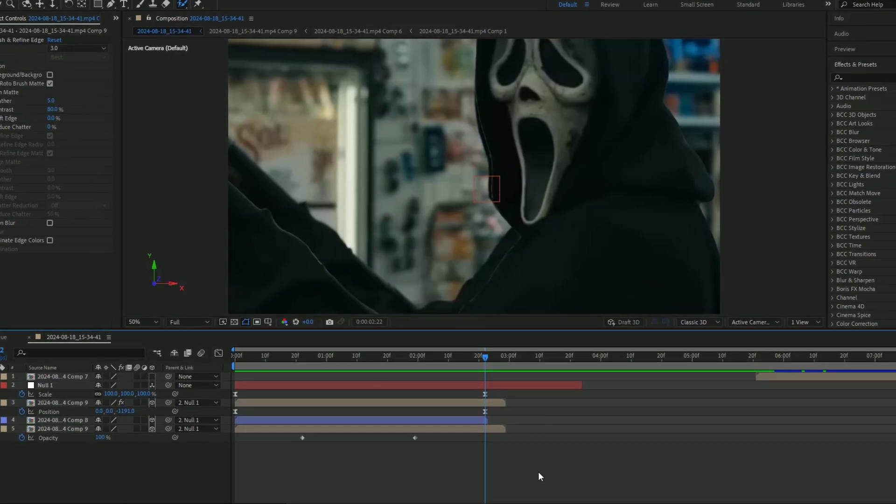
- Set the Z position of the upper Comp 9 layer's keyframe at 0:00:02:22 to -873
left_click(486, 414)
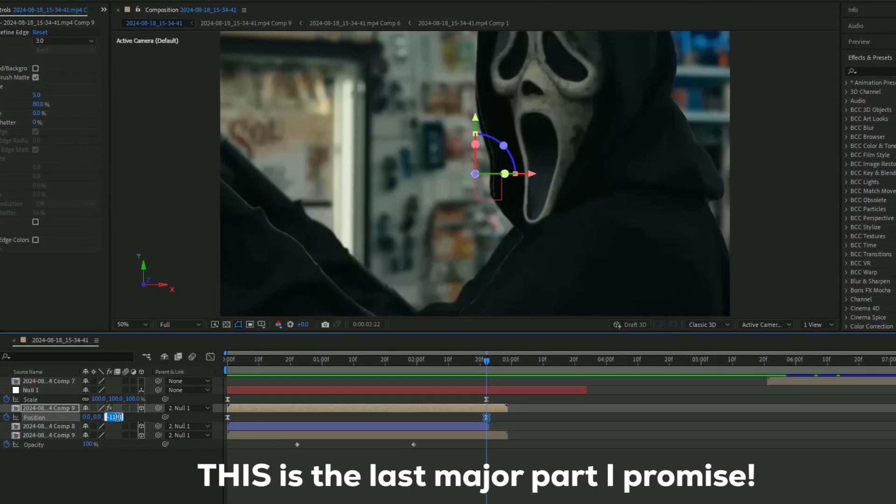
type("-87")
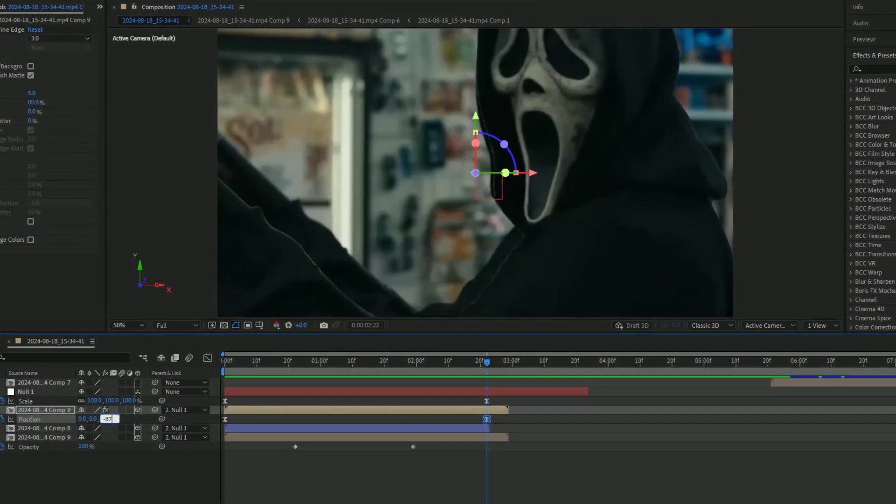
type("3")
key("Return")
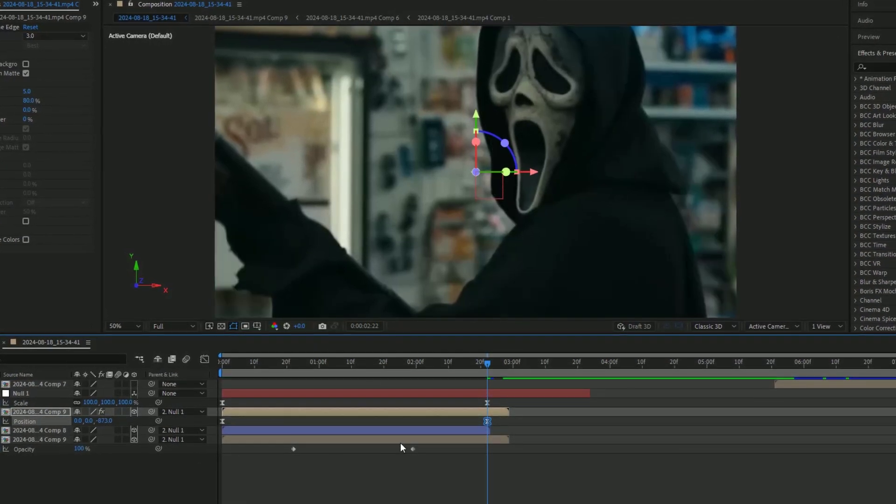
- Add a Gaussian Blur with Repeat Edge Pixels to the upper Comp 9 layer and keyframe its Blurriness at 20
left_click(421, 441)
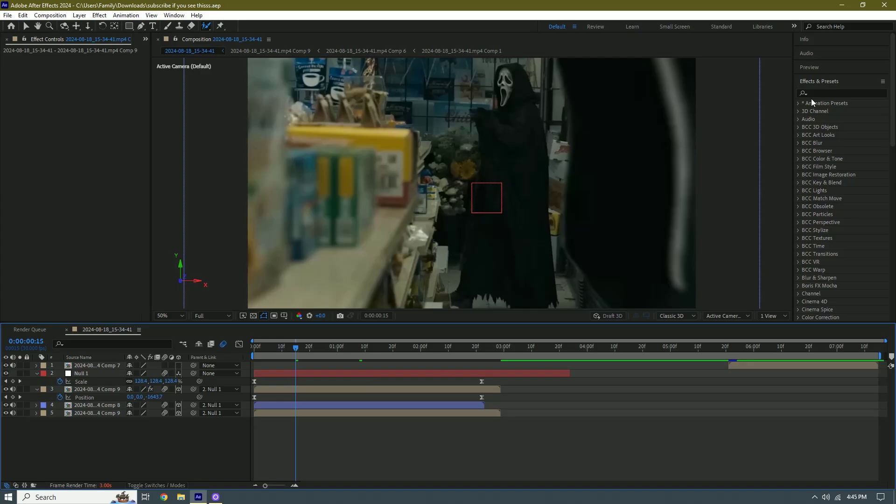
type("blur")
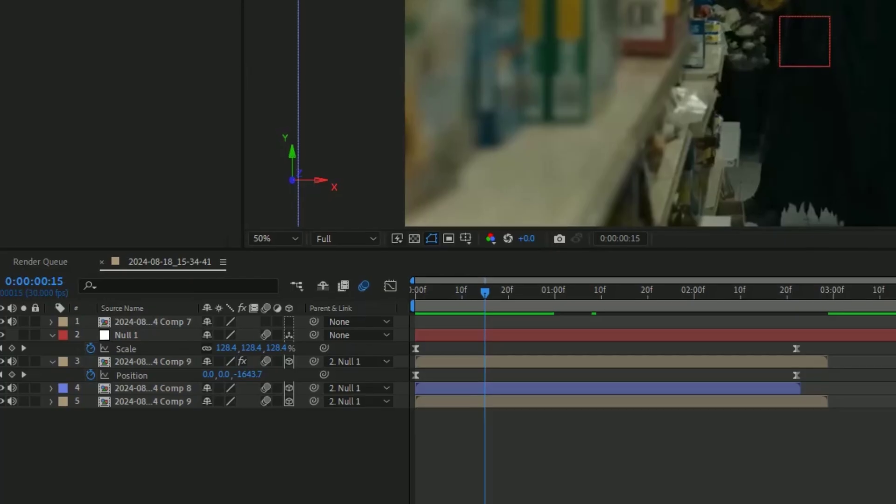
left_click_drag(894, 107, 495, 358)
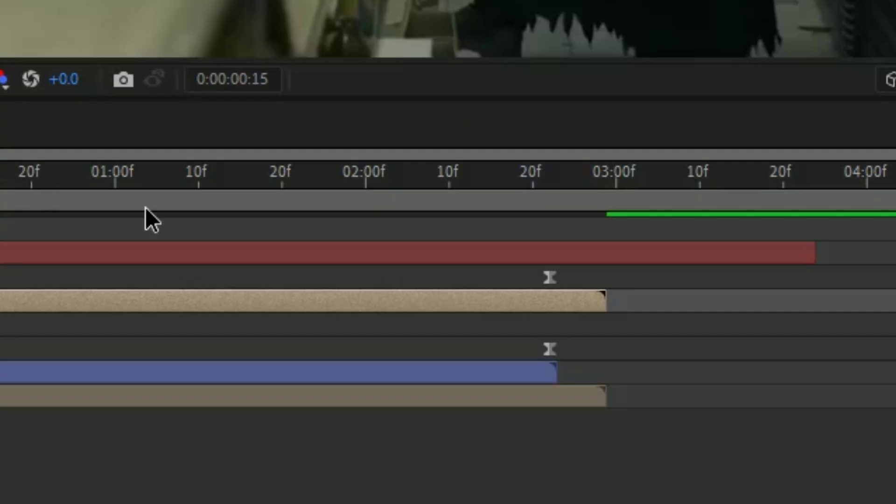
left_click_drag(145, 207, 487, 214)
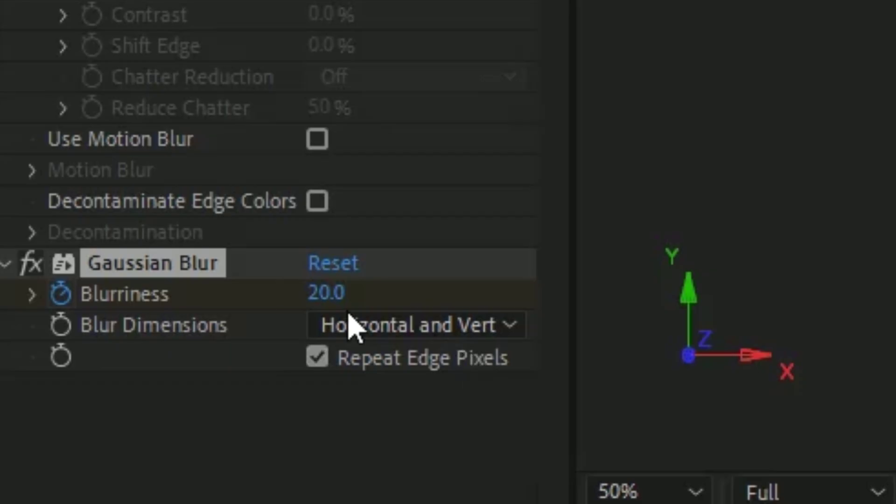